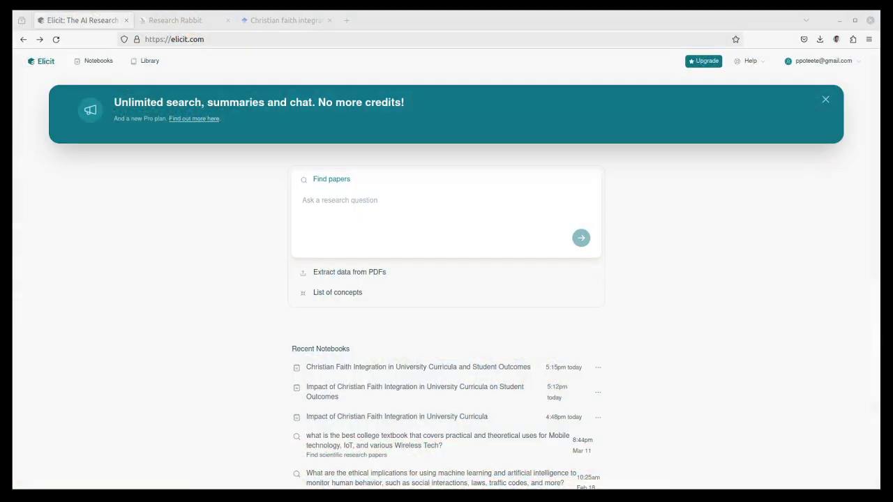
# - Switch to Google Scholar and look through the first page of results on Christian faith integration in university curricula
pyautogui.click(282, 21)
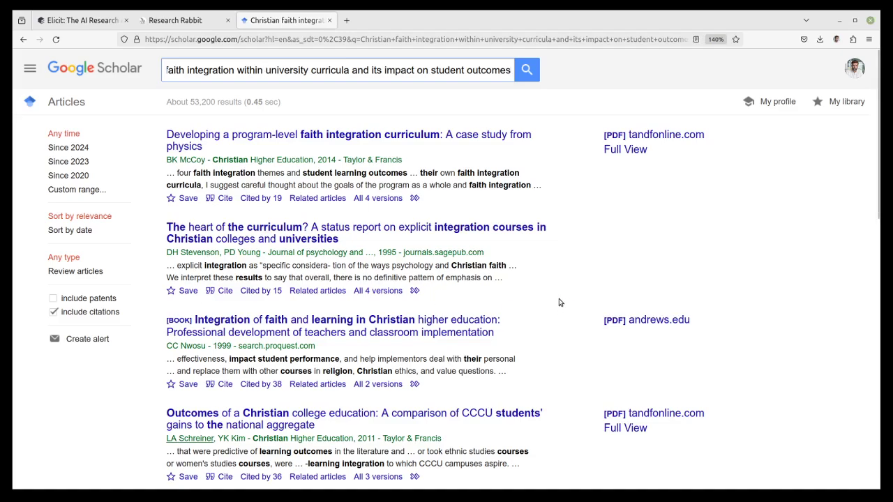
pyautogui.scroll(-10, 449, 342)
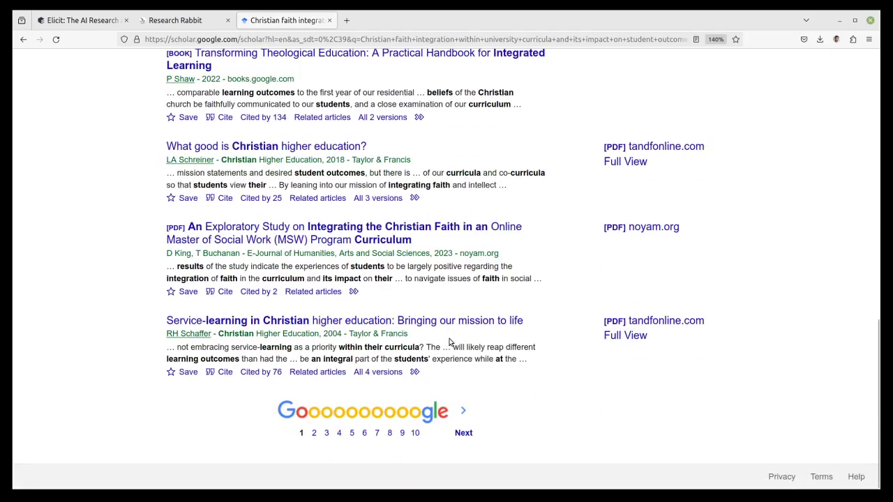
pyautogui.scroll(10, 449, 341)
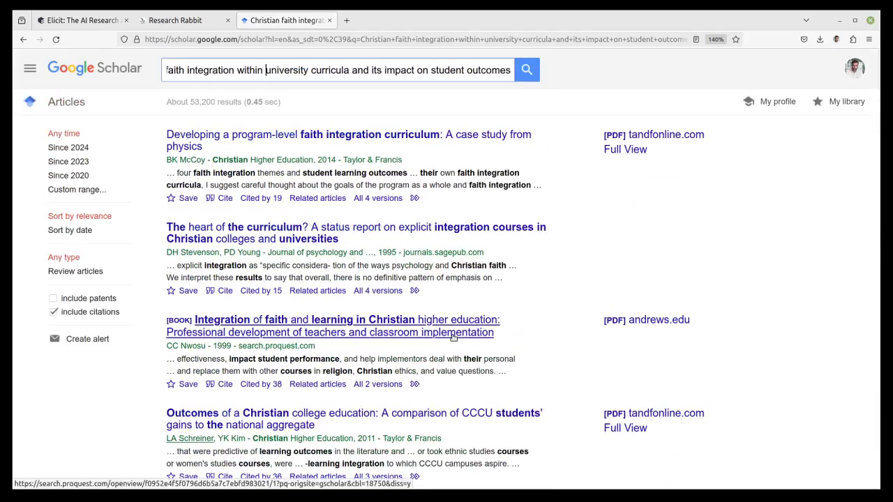
# - Switch to Elicit and find papers for the question "What are some Quantum Cryptographic Algorithms"
pyautogui.click(80, 20)
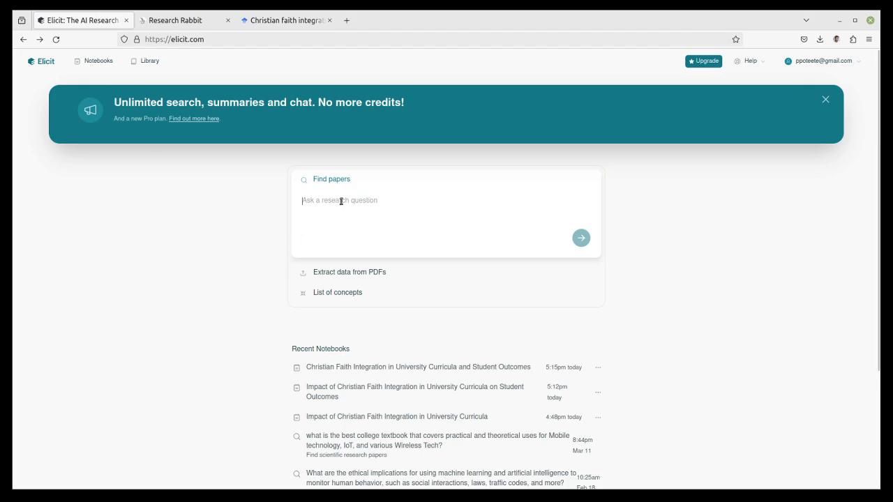
pyautogui.write('Quantum Cryptographic Algorithms')
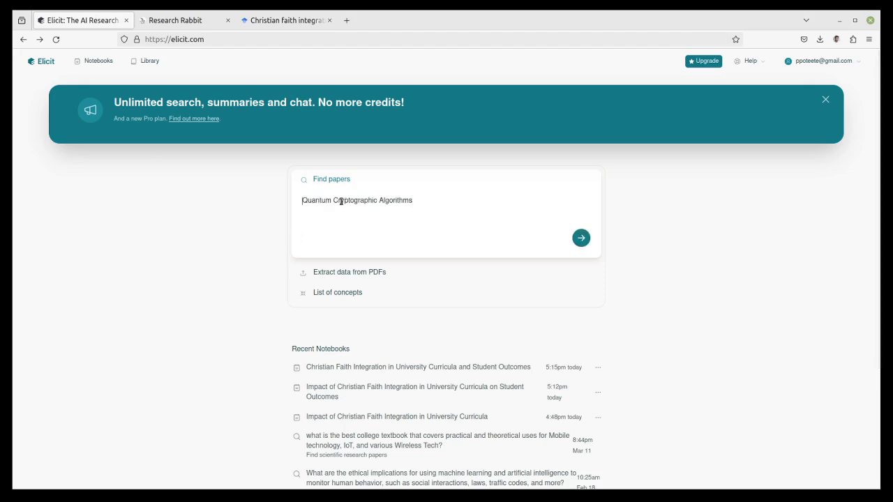
pyautogui.write('What are some')
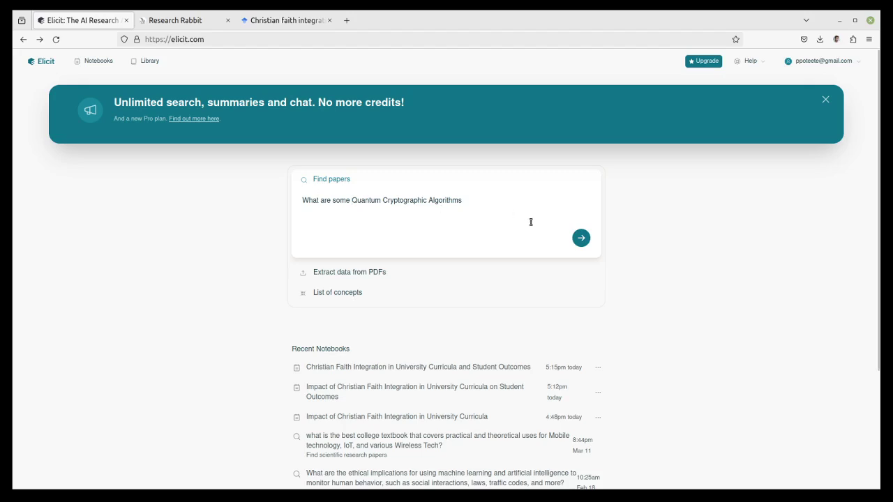
pyautogui.click(580, 239)
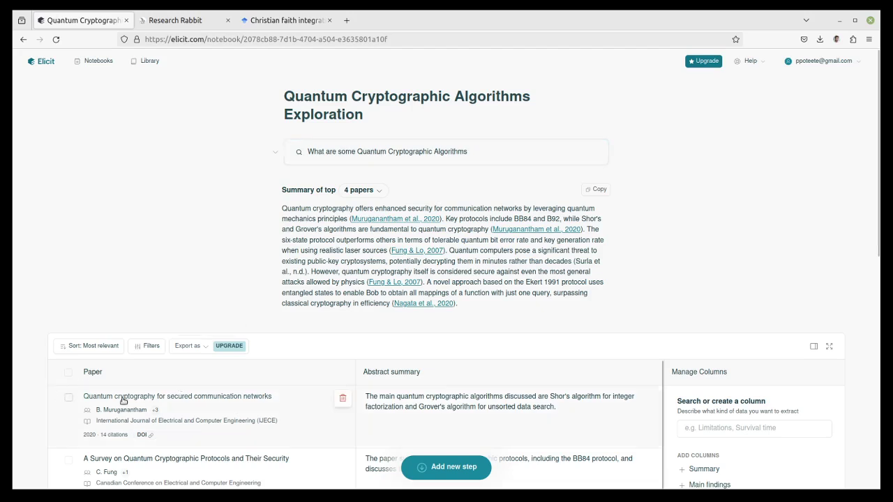
# - Select the papers on secured communication networks, the systematic crypto algorithms survey and algorithms for quantum computers, and look at the new-step area
pyautogui.click(69, 397)
pyautogui.scroll(-1, 66, 391)
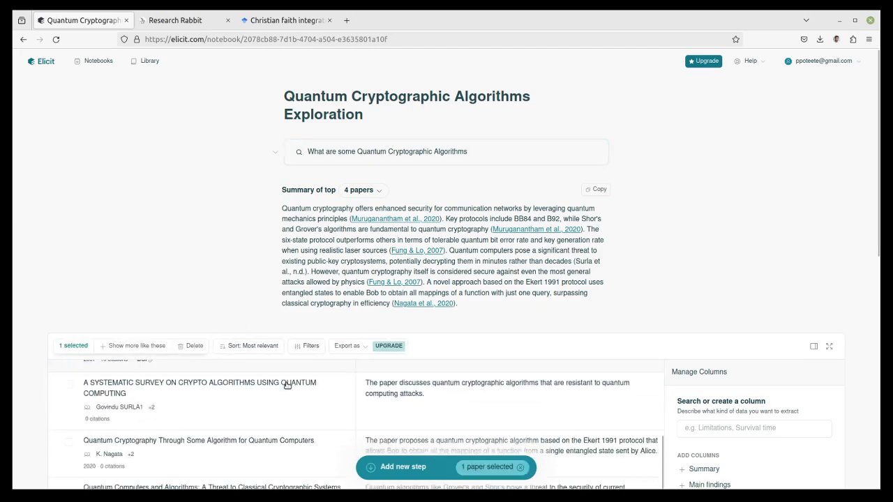
pyautogui.click(68, 385)
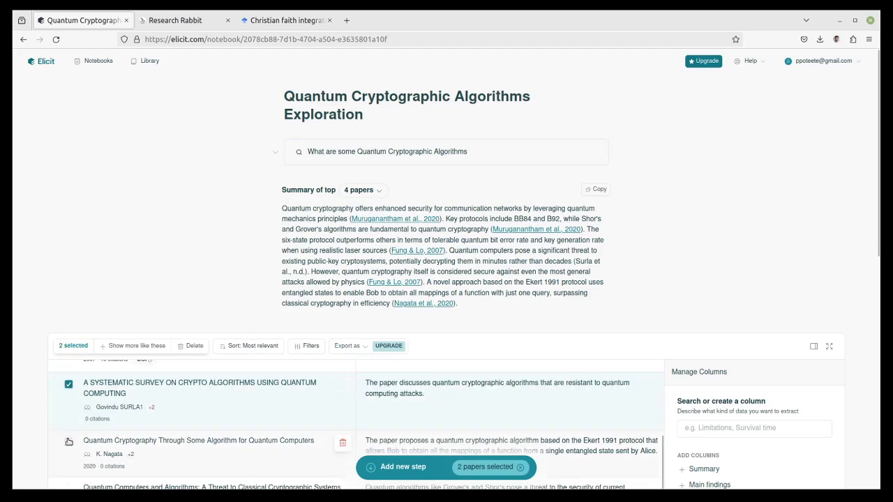
pyautogui.click(68, 442)
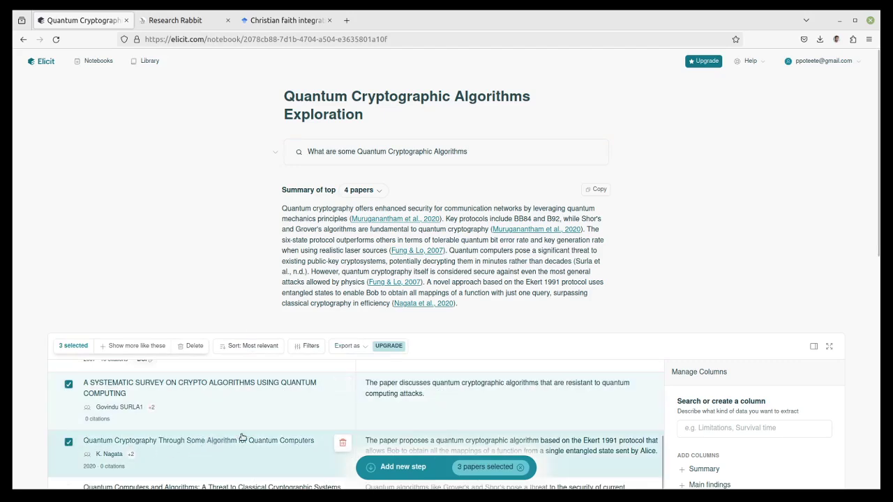
pyautogui.scroll(2, 491, 412)
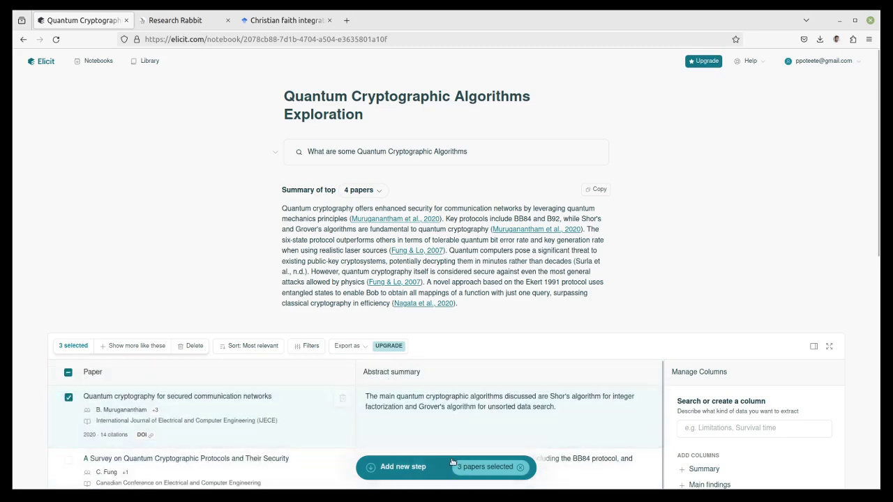
pyautogui.click(368, 468)
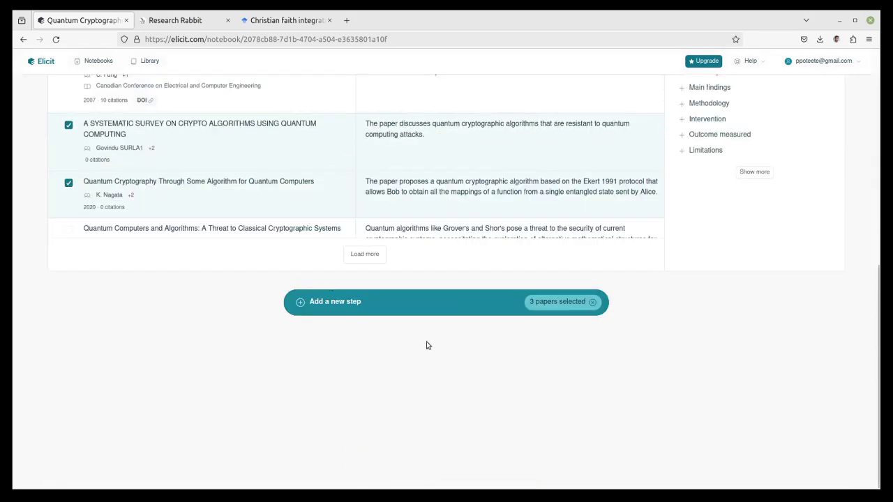
pyautogui.scroll(4, 241, 353)
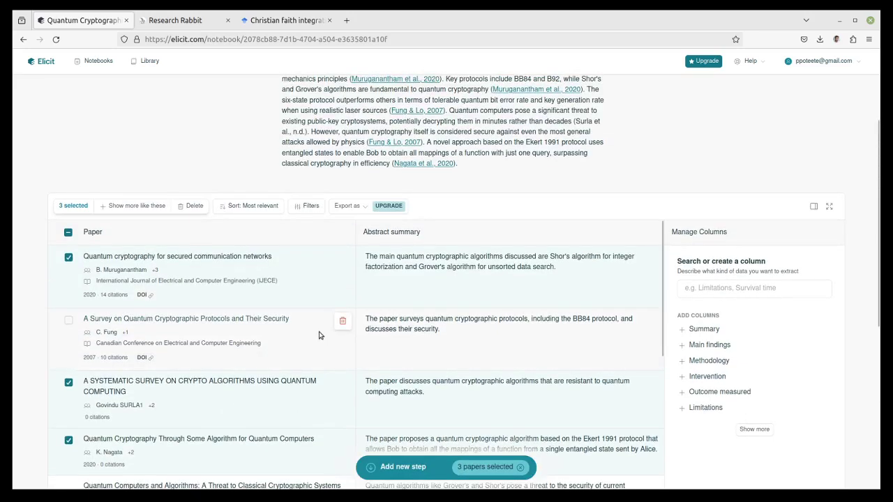
pyautogui.scroll(2, 315, 333)
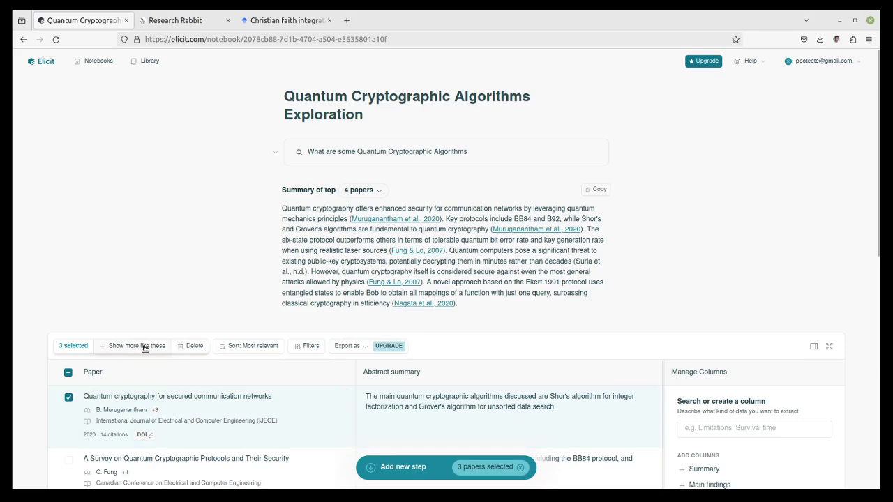
# - Filter the papers to those that have a PDF and were published from 1997 onward
pyautogui.click(305, 346)
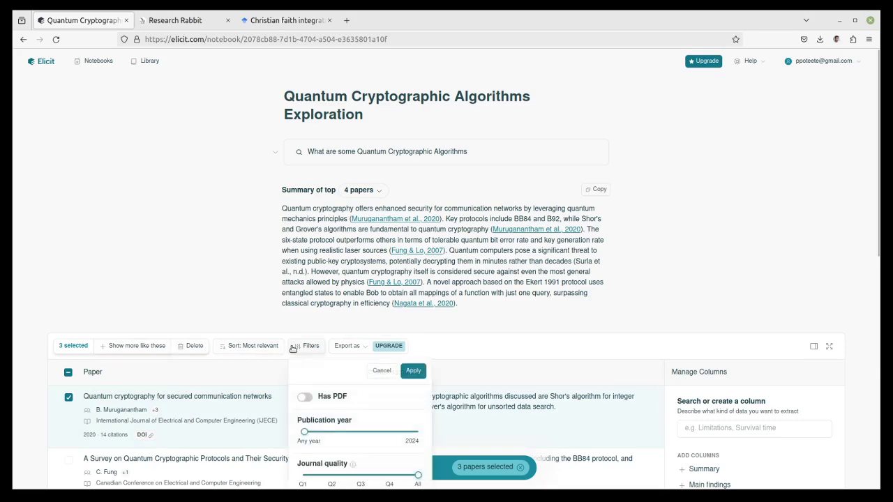
pyautogui.click(305, 398)
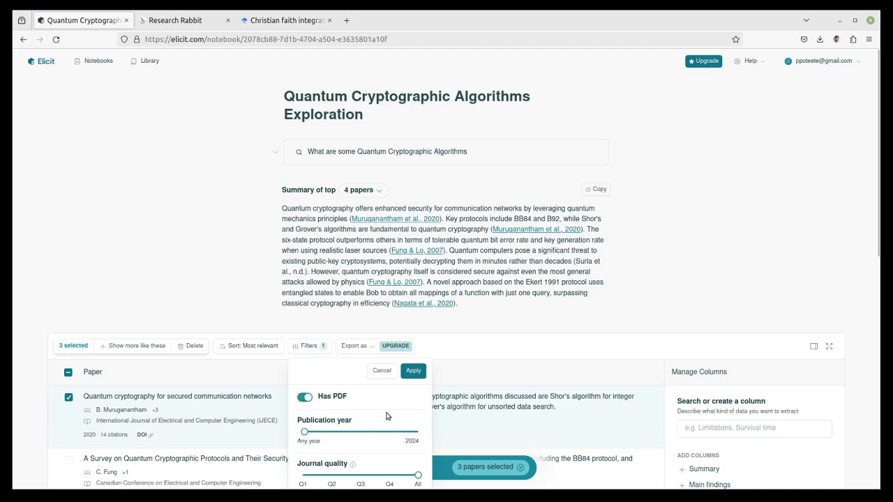
pyautogui.scroll(-3, 387, 416)
pyautogui.click(360, 328)
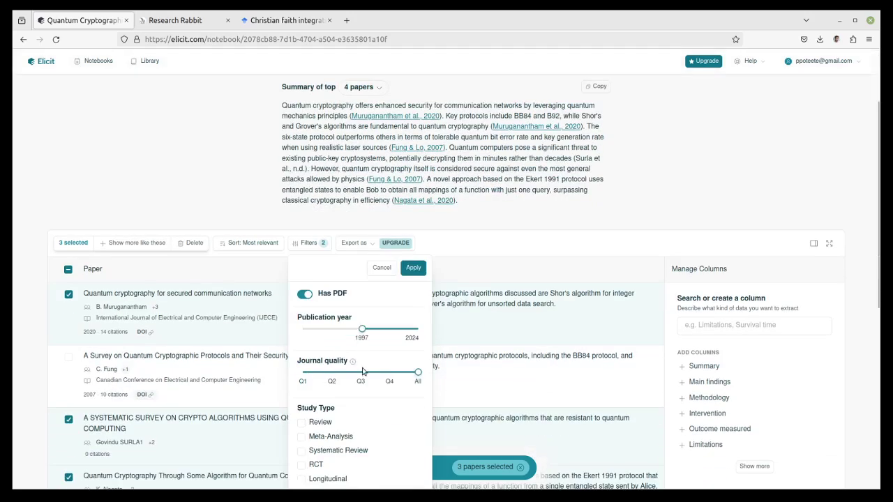
pyautogui.scroll(-4, 361, 420)
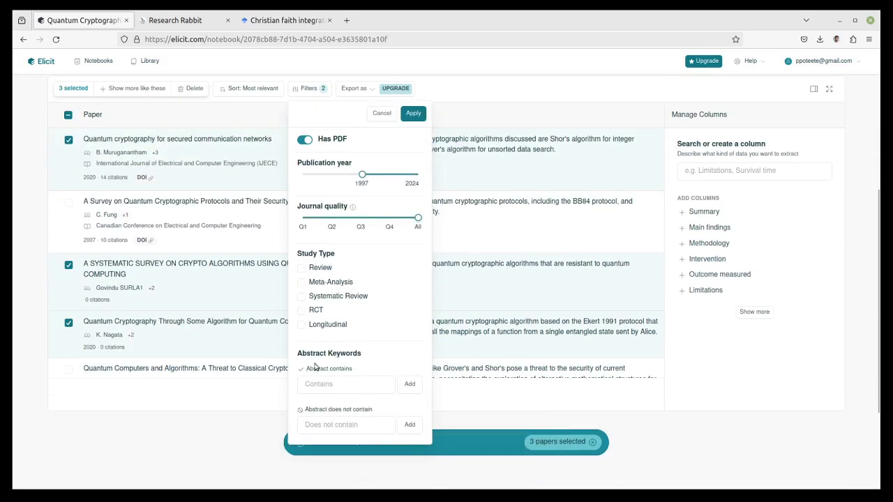
pyautogui.click(413, 114)
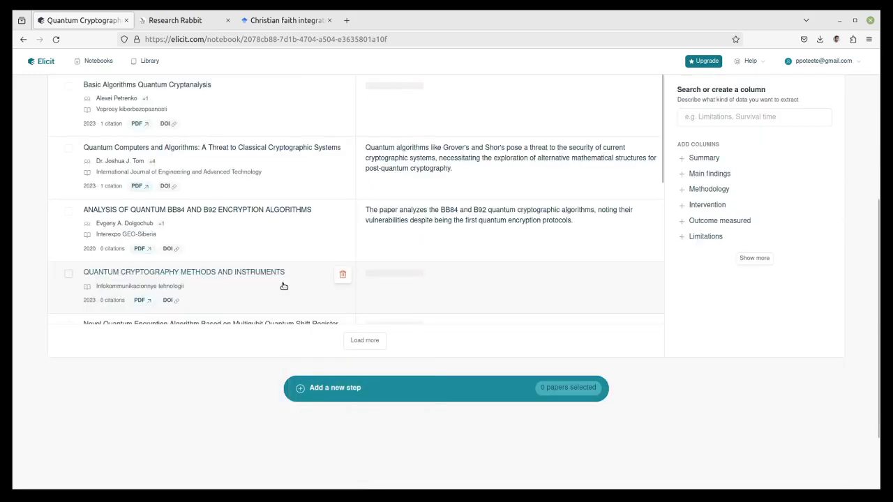
# - Select all the filtered papers and add a list of concepts step to the notebook
pyautogui.scroll(3, 275, 290)
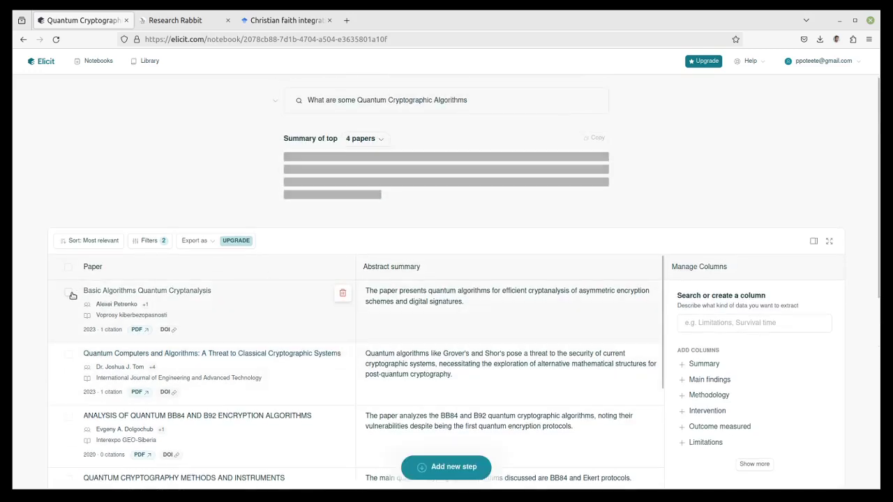
pyautogui.click(68, 267)
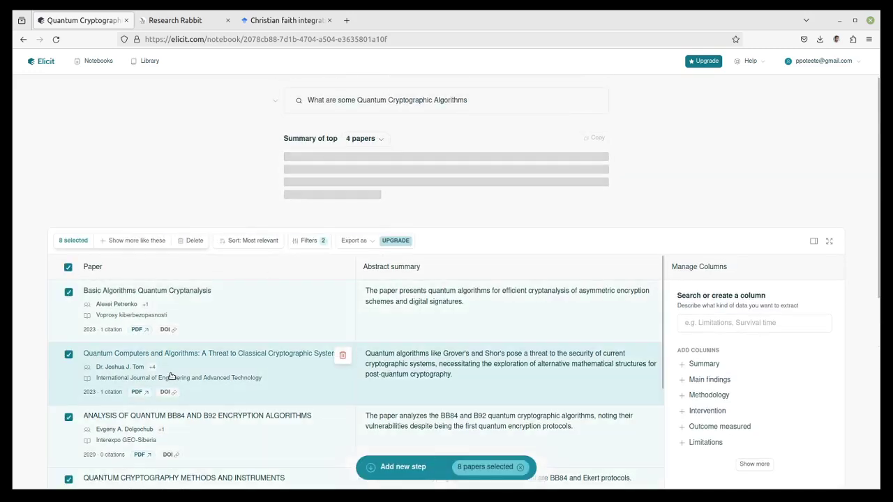
pyautogui.scroll(-5, 375, 465)
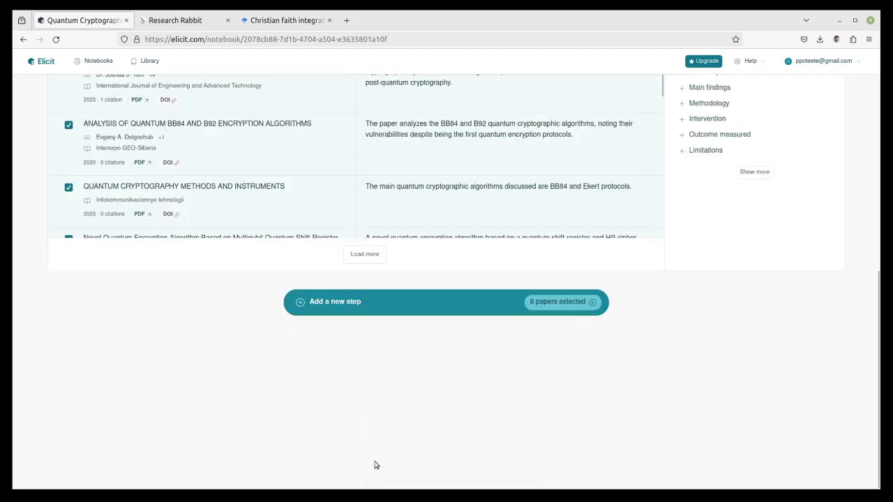
pyautogui.click(333, 304)
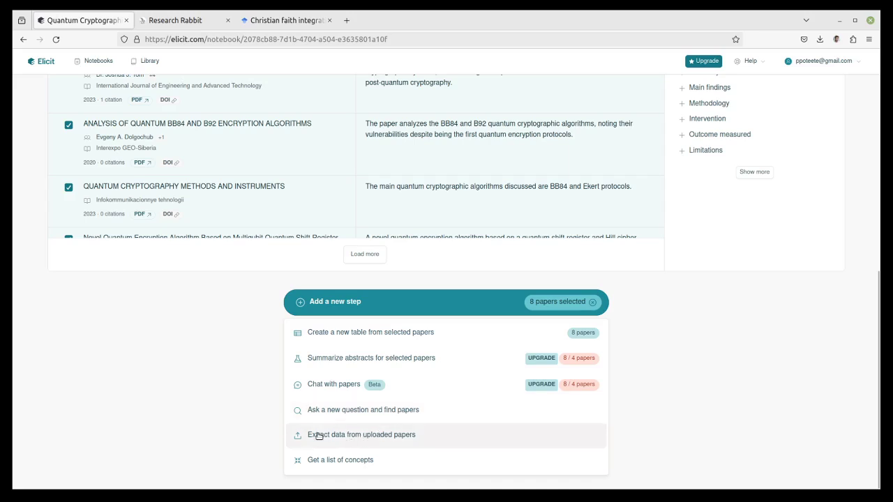
pyautogui.click(341, 460)
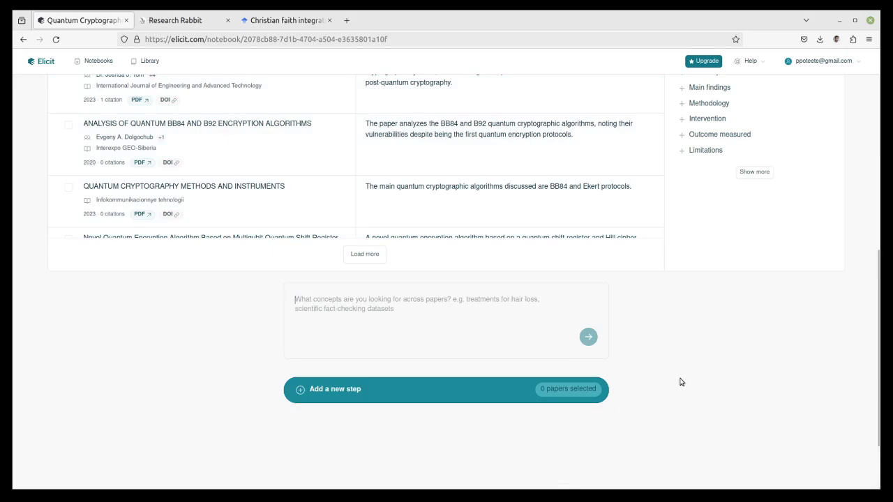
# - Add a Methodology column to the paper table and review its entries for the listed papers
pyautogui.scroll(3, 680, 380)
pyautogui.scroll(3, 674, 283)
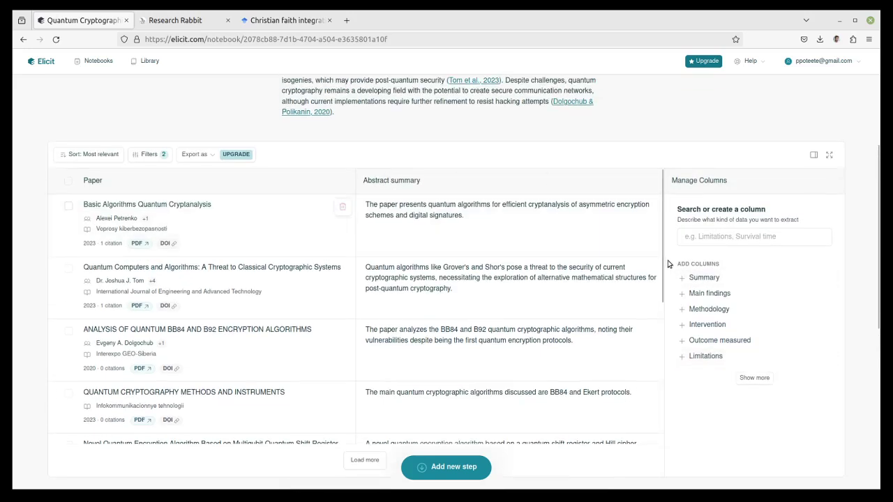
pyautogui.click(703, 309)
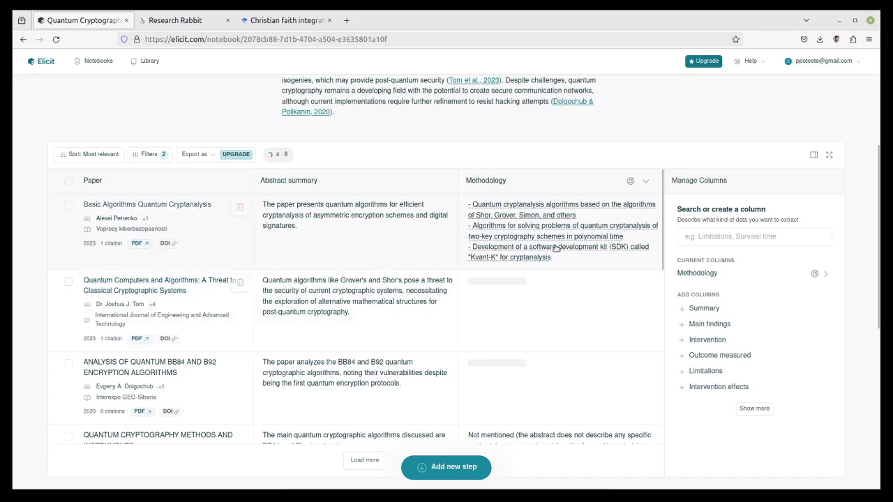
pyautogui.scroll(-2, 558, 382)
pyautogui.scroll(-5, 558, 382)
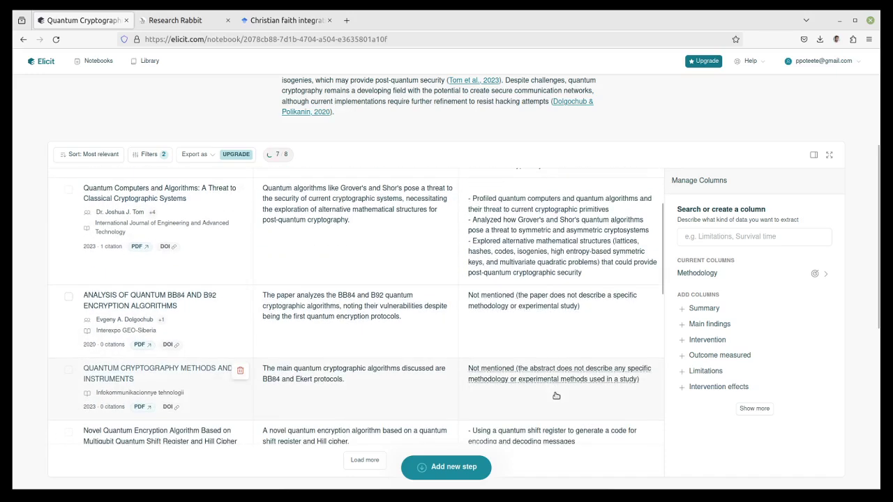
pyautogui.scroll(-8, 554, 401)
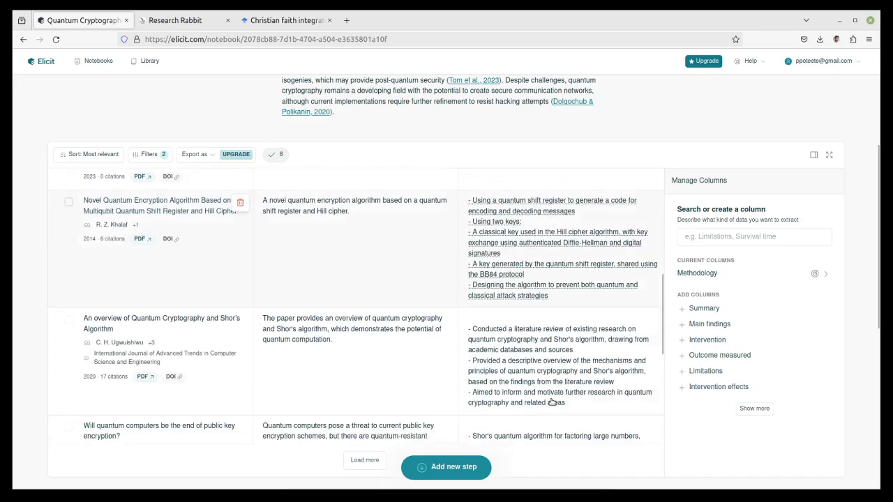
pyautogui.scroll(12, 549, 406)
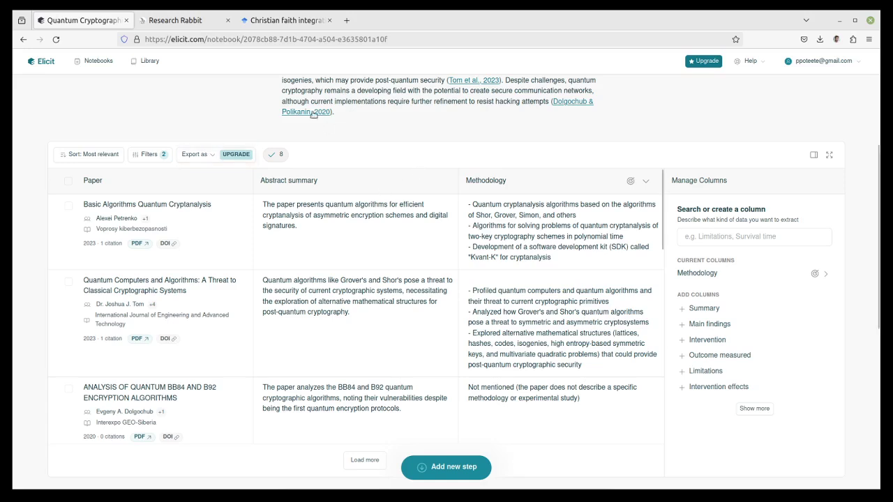
# - Switch to Research Rabbit and create a collection named "Quantum" under Uncategorized
pyautogui.click(175, 20)
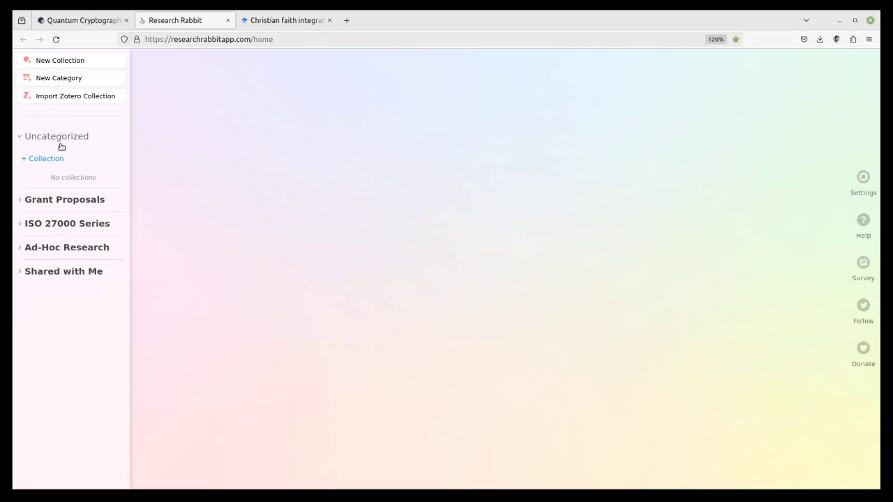
pyautogui.click(46, 160)
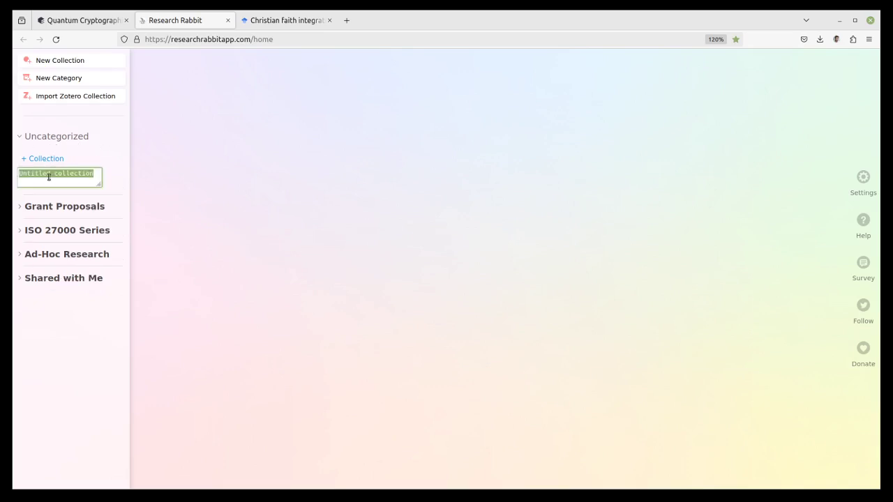
pyautogui.write('Qua')
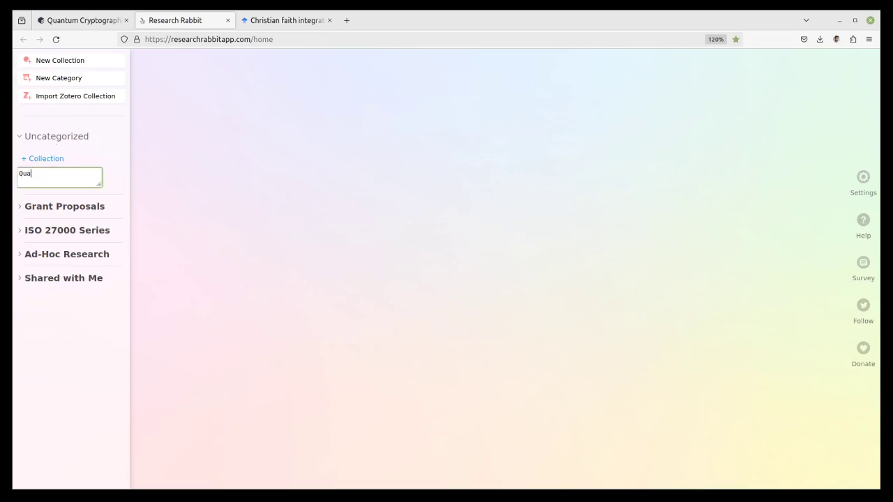
pyautogui.write('ntum')
pyautogui.press('Return')
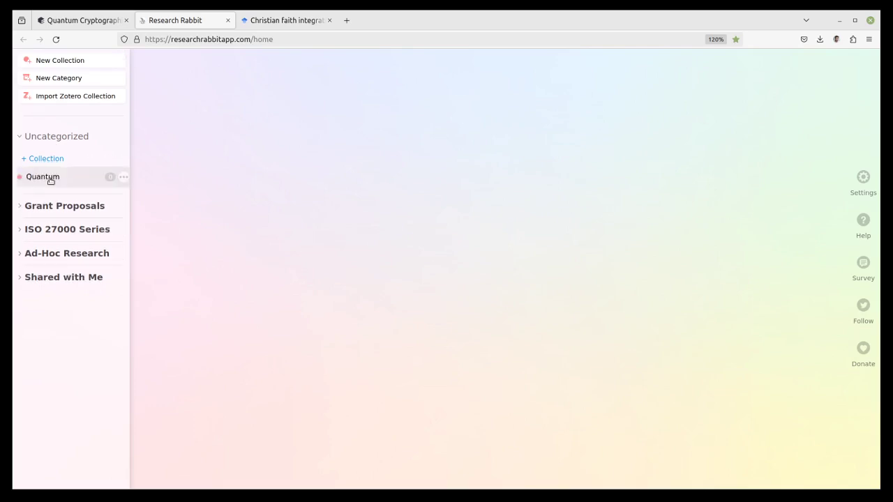
# - Open the Quantum collection and search for papers to add using "Quantum Cryptographic Algorithms"
pyautogui.click(50, 180)
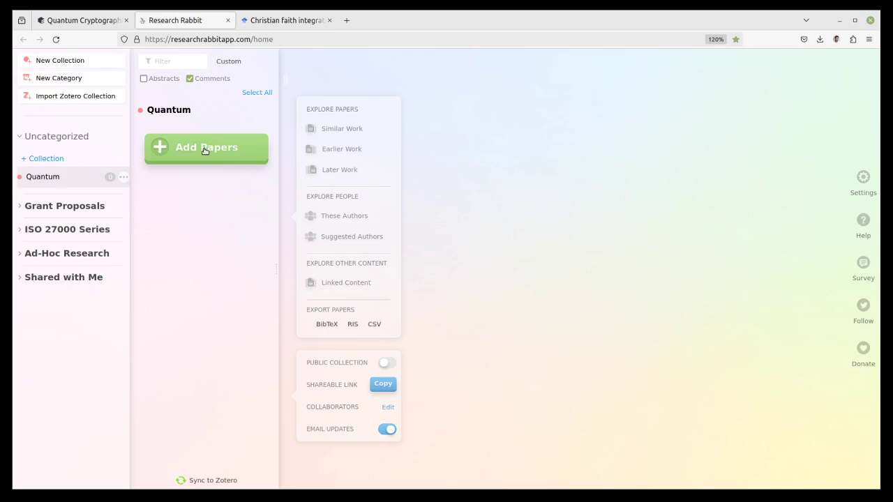
pyautogui.click(204, 150)
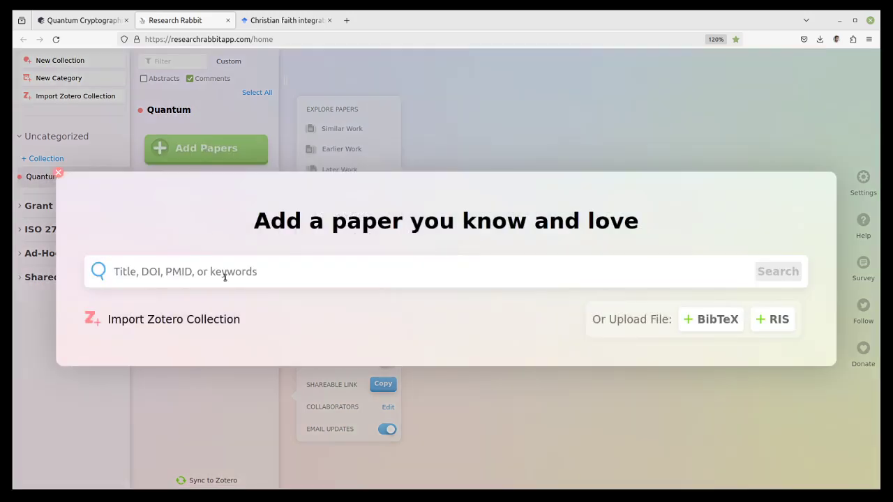
pyautogui.write('Quantum Cryptographic Algorithms')
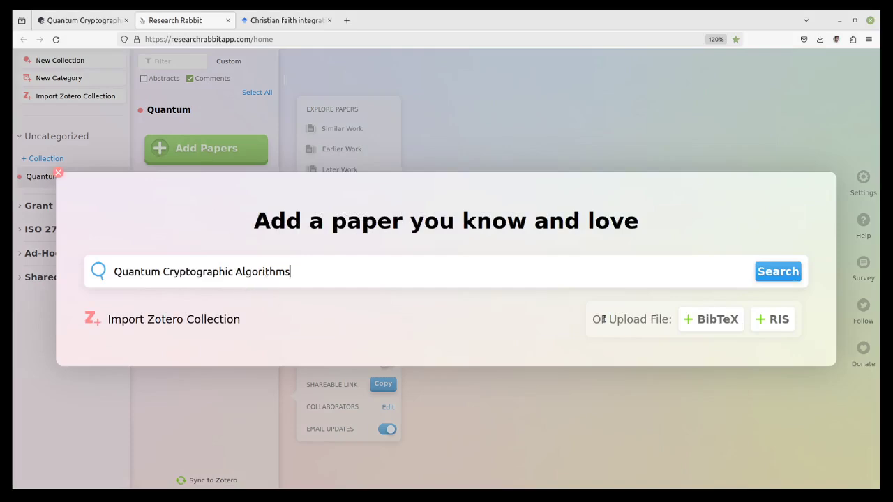
pyautogui.click(776, 278)
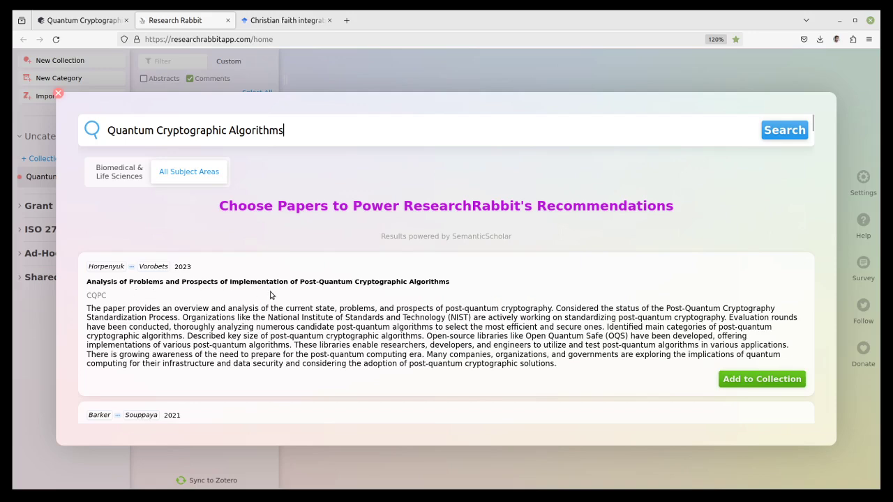
# - Add the first four search results to the Quantum collection and close the paper search
pyautogui.click(762, 379)
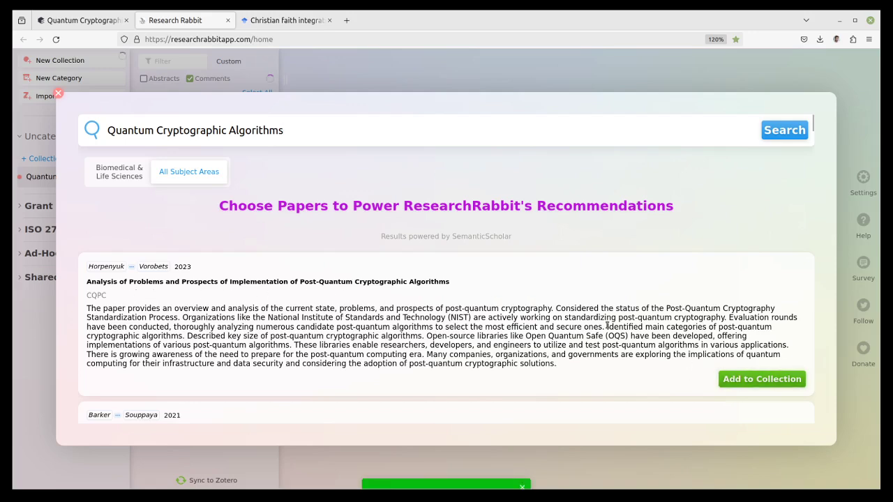
pyautogui.scroll(-2, 490, 302)
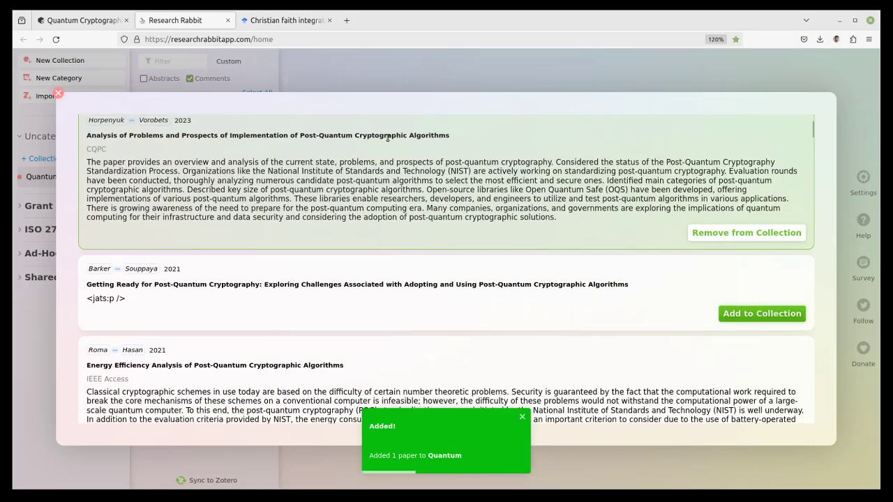
pyautogui.scroll(-1, 282, 262)
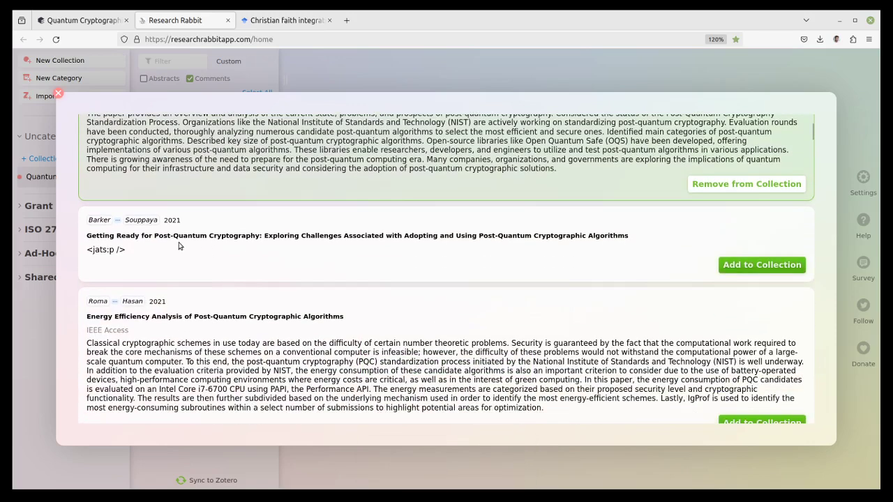
pyautogui.click(761, 265)
pyautogui.scroll(-1, 560, 302)
pyautogui.scroll(-2, 517, 318)
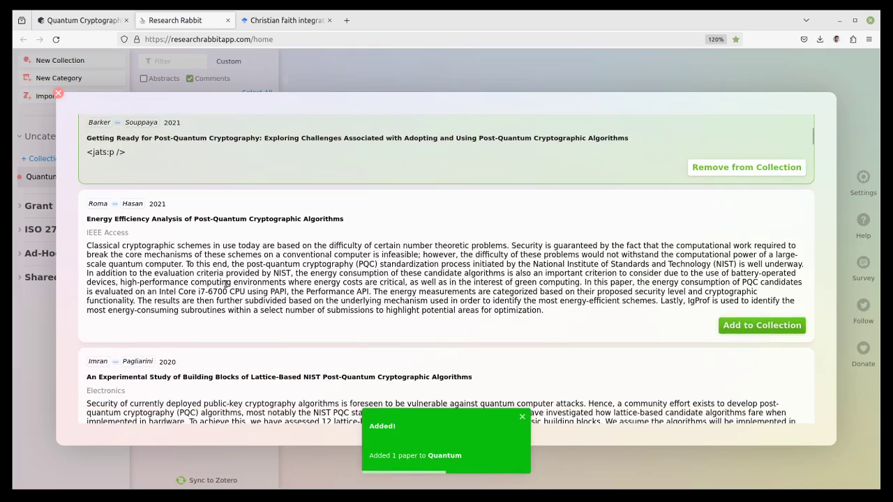
pyautogui.click(733, 325)
pyautogui.scroll(-3, 539, 310)
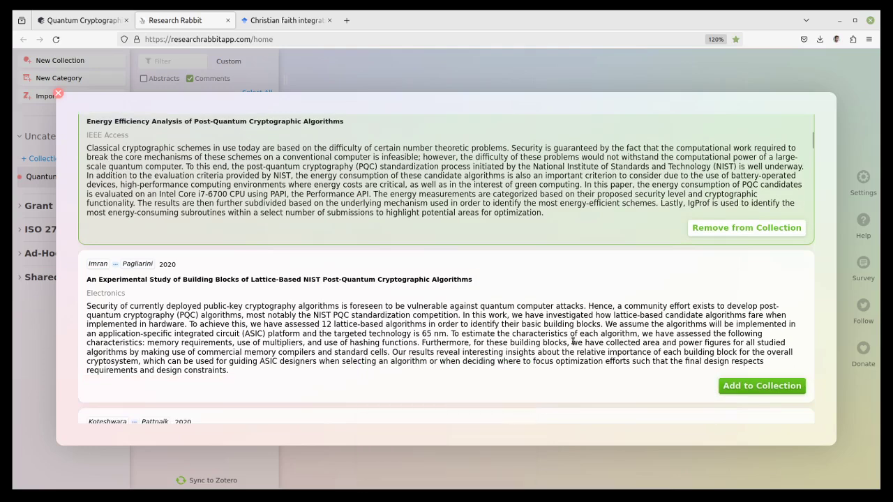
pyautogui.click(770, 388)
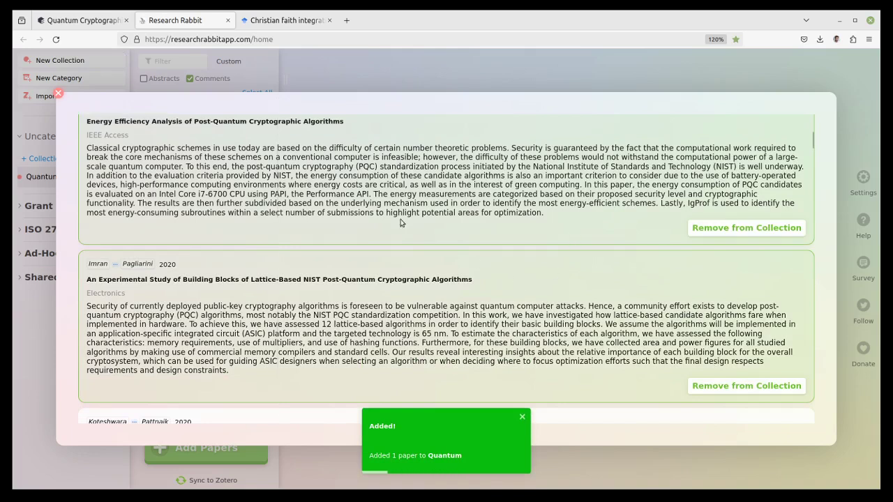
pyautogui.click(492, 76)
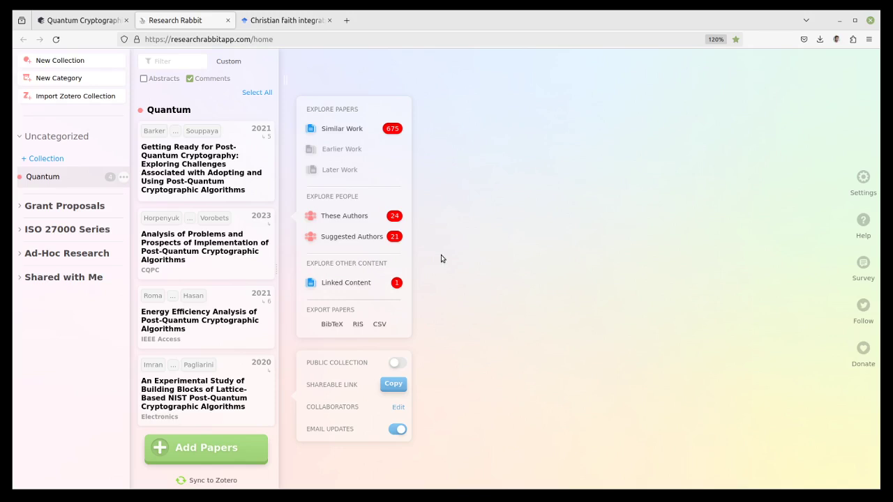
# - Look over the papers in the collection, explore their similar work, and widen the network graph of connections
pyautogui.scroll(-1, 208, 276)
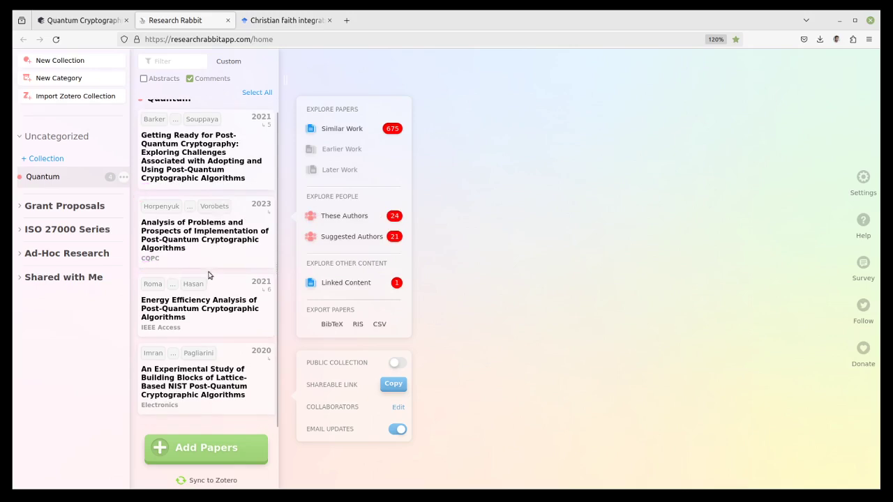
pyautogui.scroll(1, 208, 276)
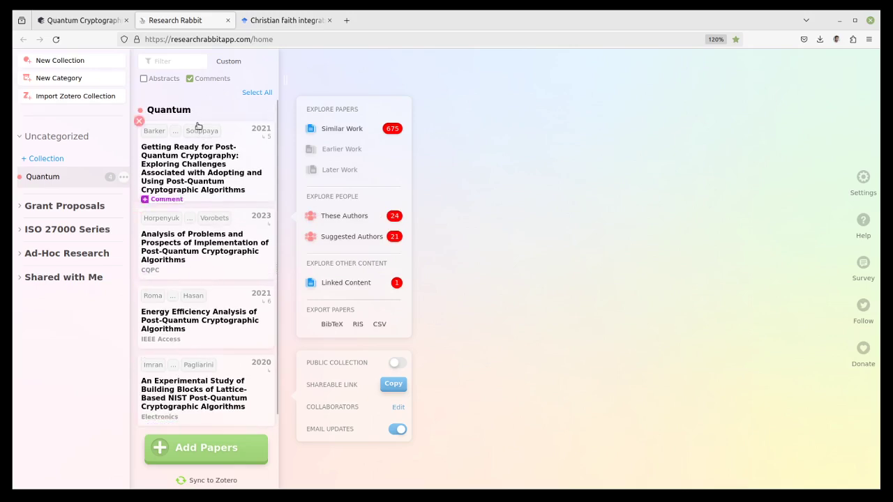
pyautogui.click(335, 129)
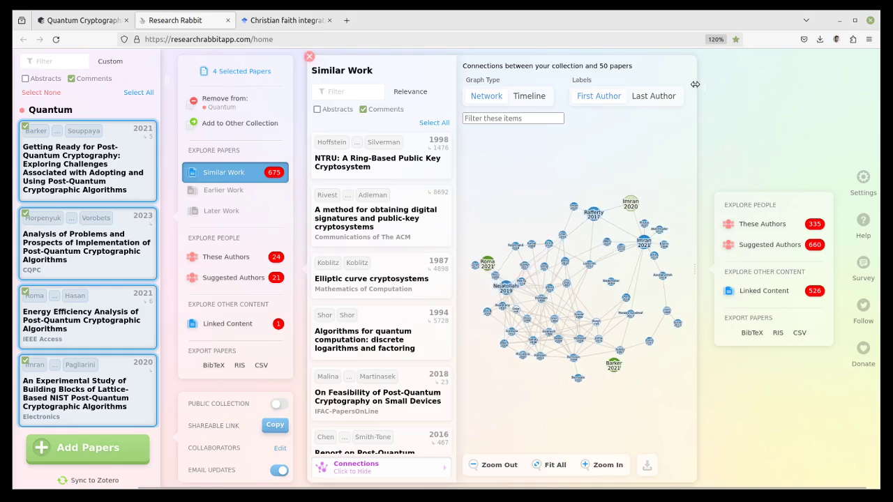
pyautogui.moveTo(694, 83); pyautogui.dragTo(773, 84)
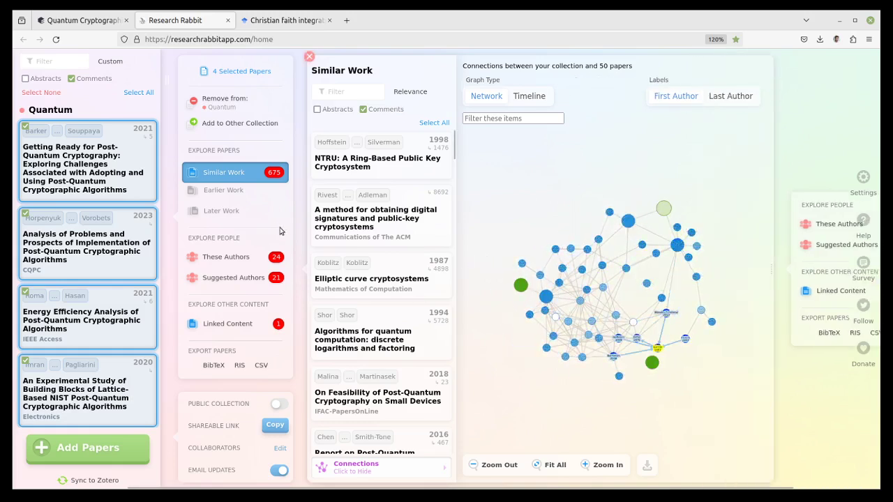
# - Explore the authors of the collection's papers, inspecting one in the network graph, and browse the suggested authors
pyautogui.click(226, 257)
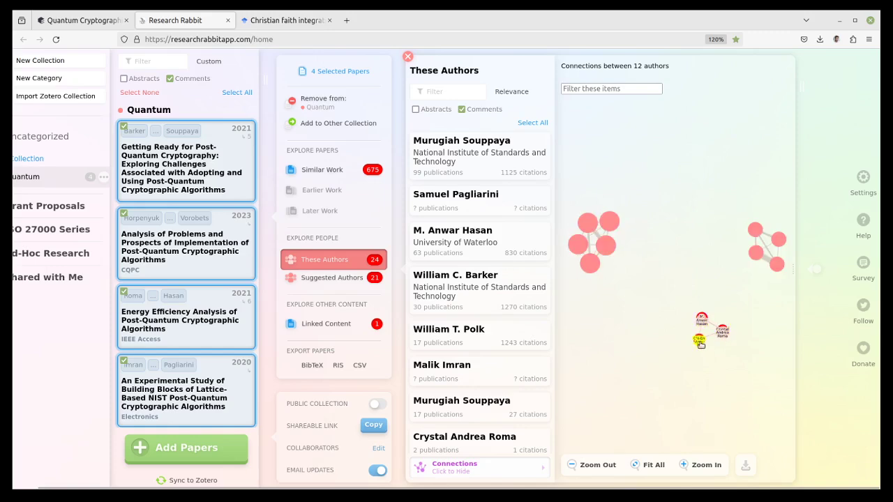
pyautogui.click(700, 341)
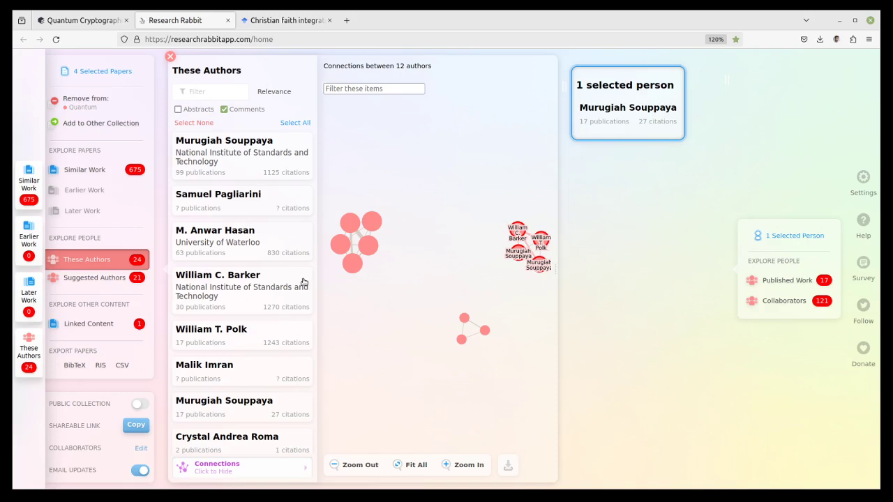
pyautogui.click(75, 278)
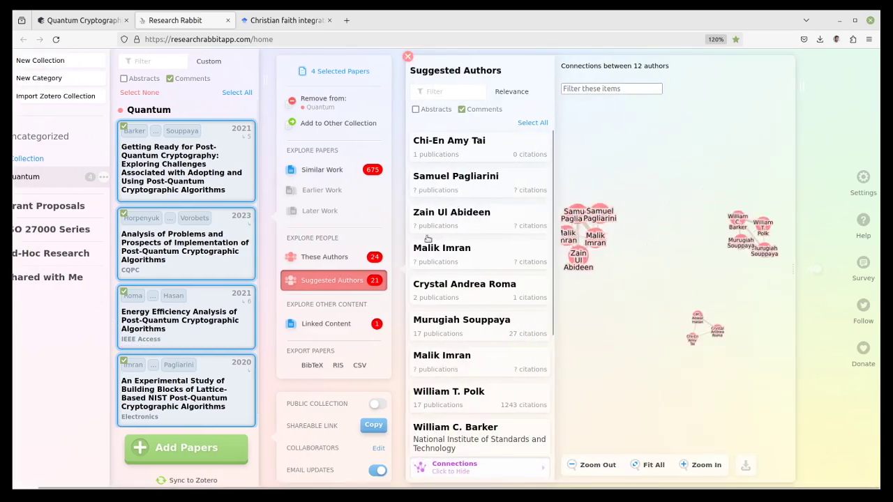
pyautogui.scroll(-3, 461, 328)
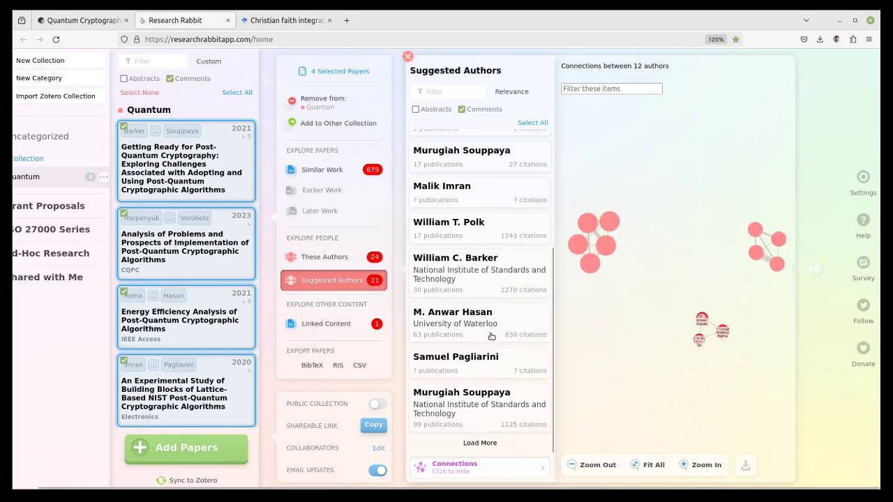
# - View the collection's linked content and add the comment "Great paper..." to the "Getting Ready for Post-Quantum Cryptography" paper
pyautogui.click(322, 330)
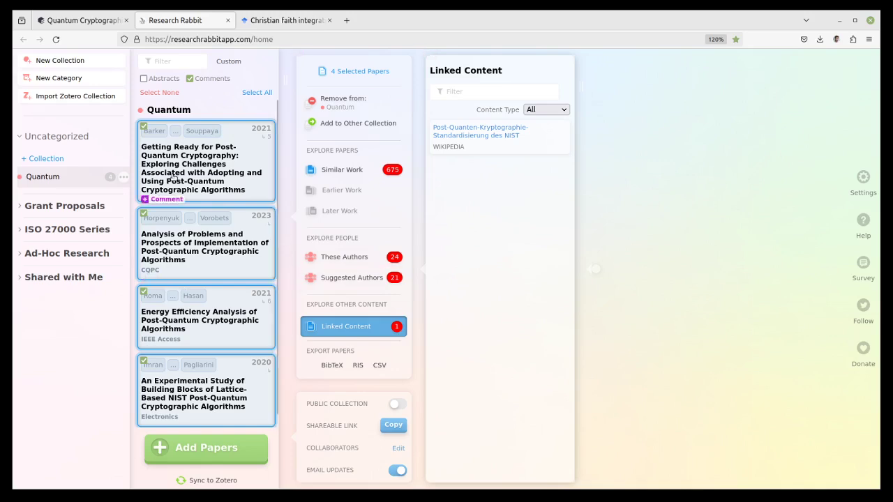
pyautogui.click(166, 198)
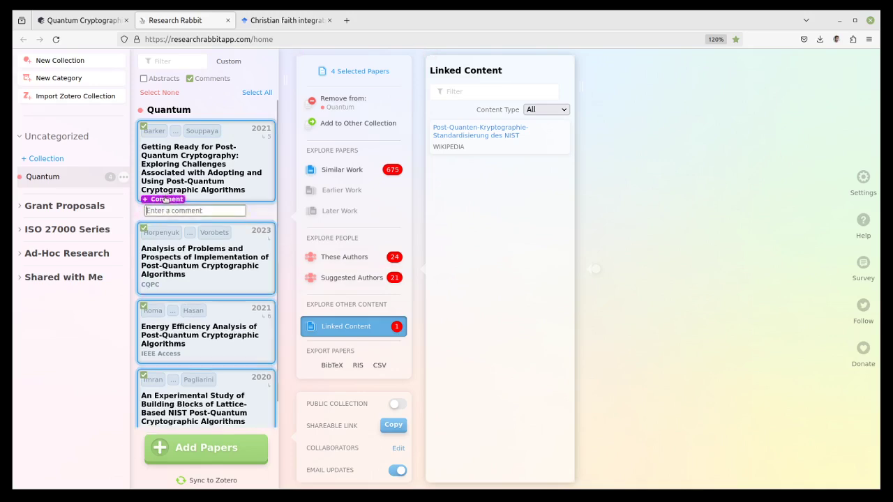
pyautogui.write('Great paper...')
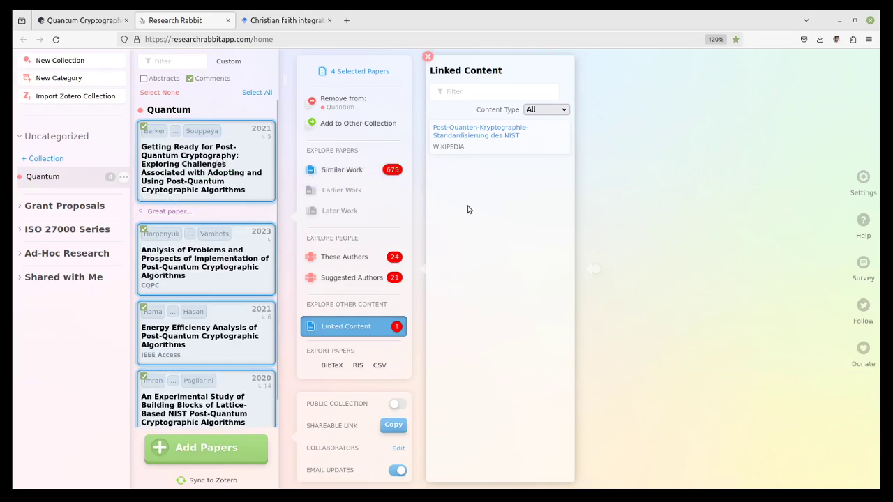
# - Deselect the "Getting Ready for Post-Quantum Cryptography" paper and review the abstracts of the papers still selected
pyautogui.click(256, 186)
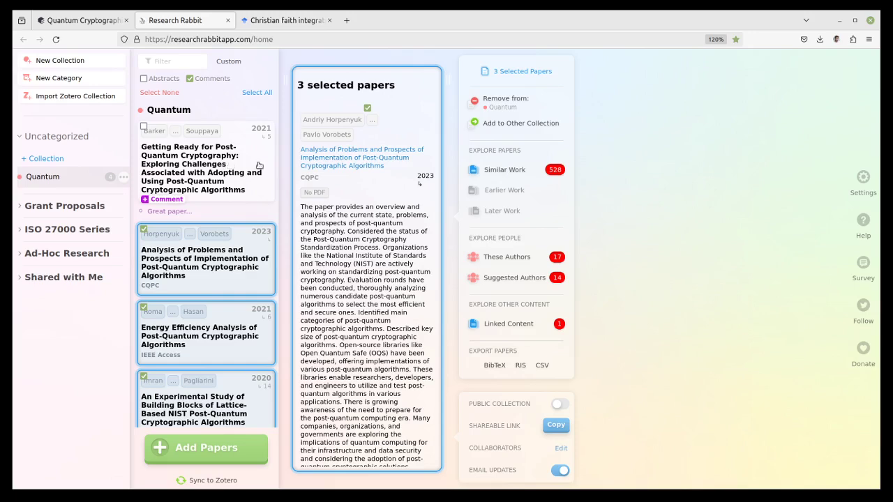
pyautogui.scroll(-3, 356, 272)
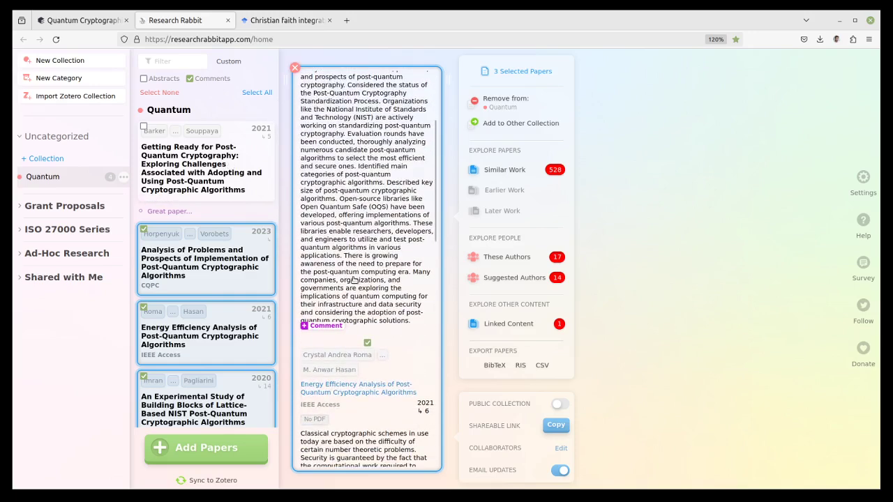
pyautogui.scroll(-1, 226, 269)
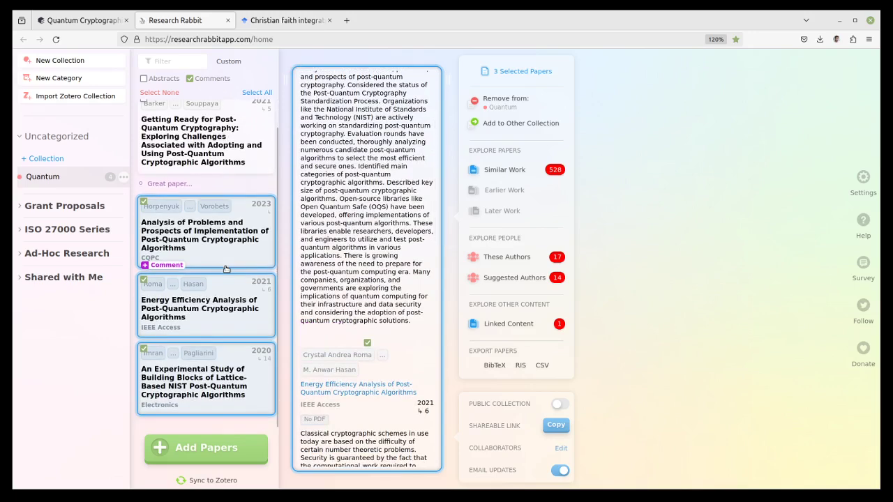